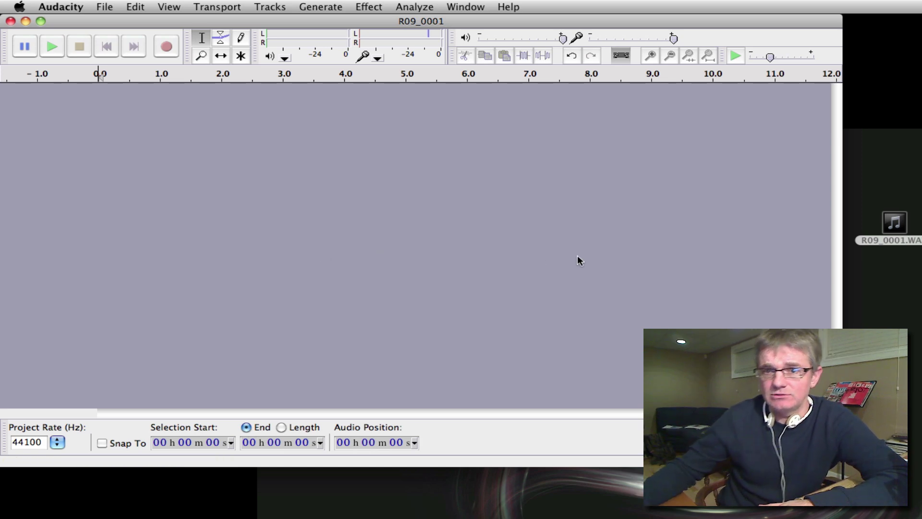
Import R09_0001.WAV from the desktop and briefly play it from around 44 seconds
{"action": "left_click_drag", "start_coordinate": [894, 225], "coordinate": [493, 219]}
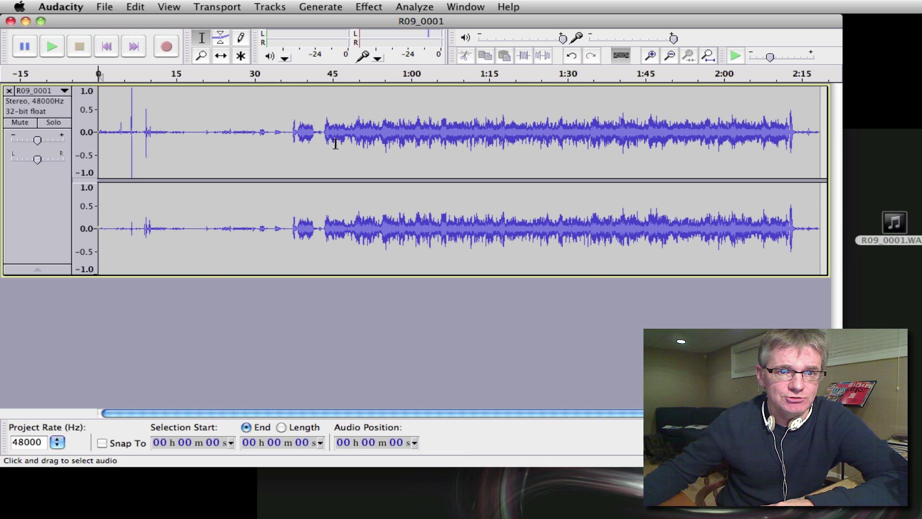
{"action": "left_click", "coordinate": [331, 141]}
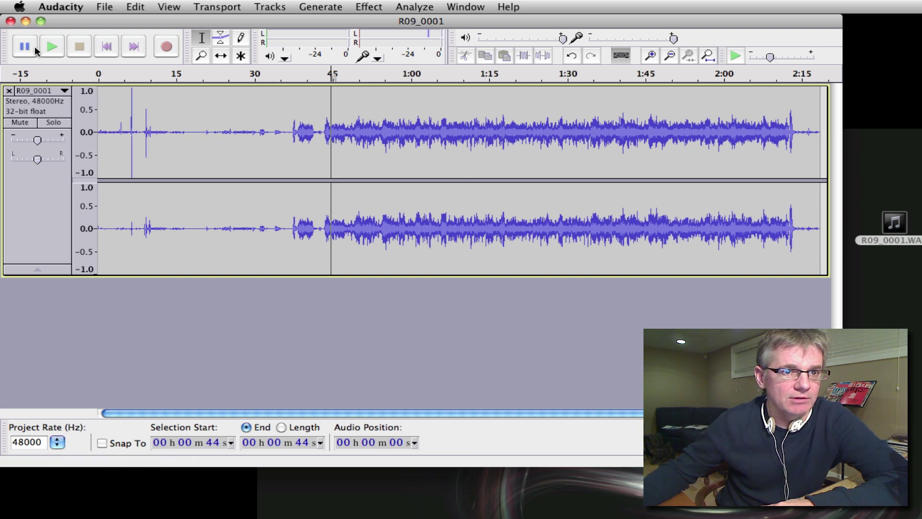
{"action": "left_click", "coordinate": [52, 48]}
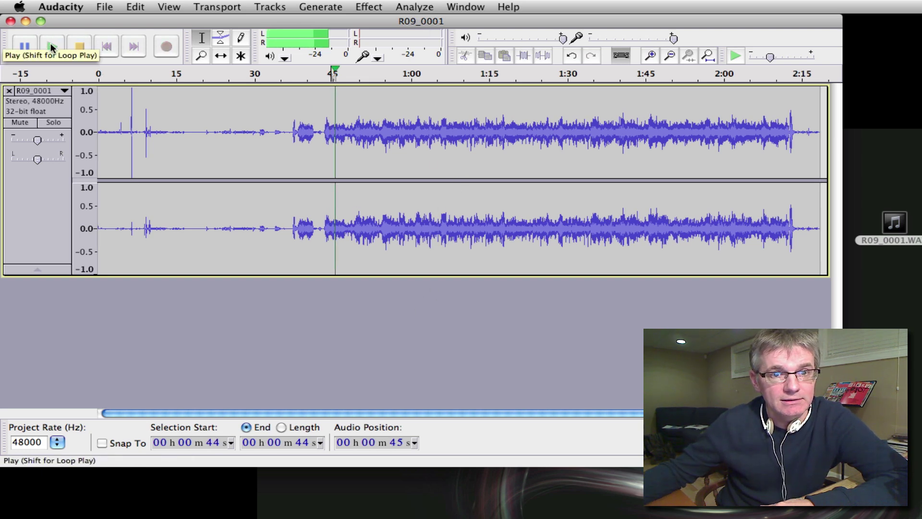
{"action": "left_click", "coordinate": [79, 48]}
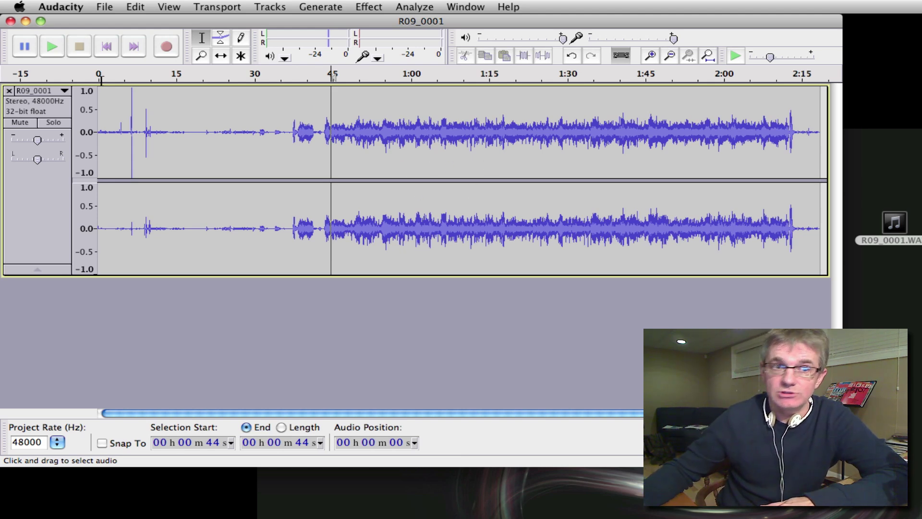
Remove the stereo track, make a short mono test recording, then remove it too
{"action": "left_click", "coordinate": [8, 91]}
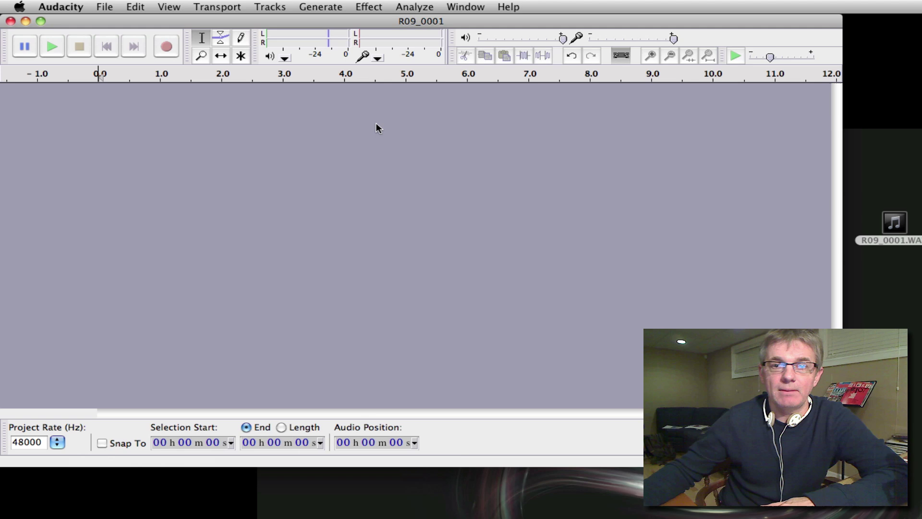
{"action": "left_click", "coordinate": [164, 45]}
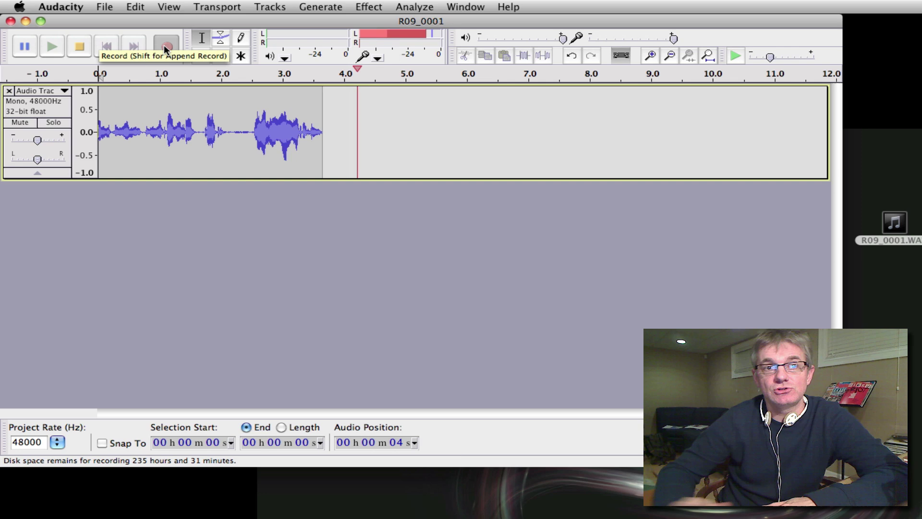
{"action": "left_click", "coordinate": [78, 44]}
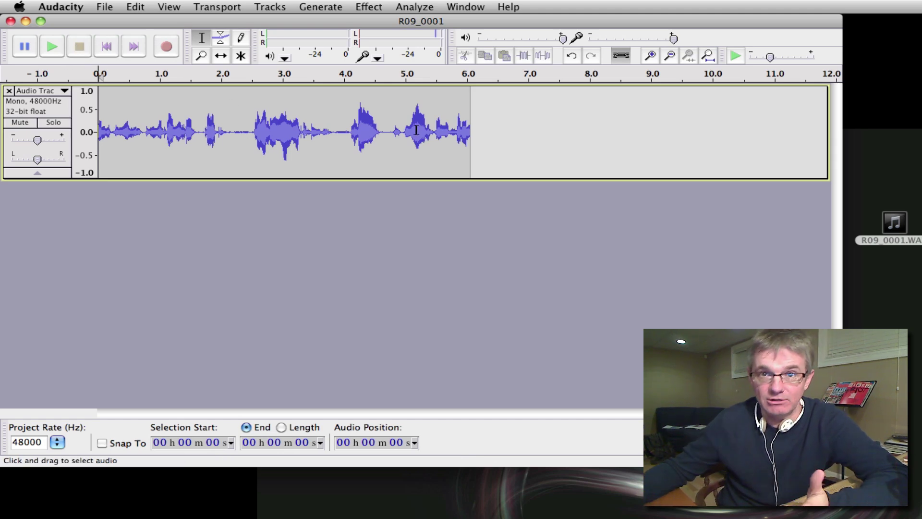
{"action": "left_click", "coordinate": [9, 92]}
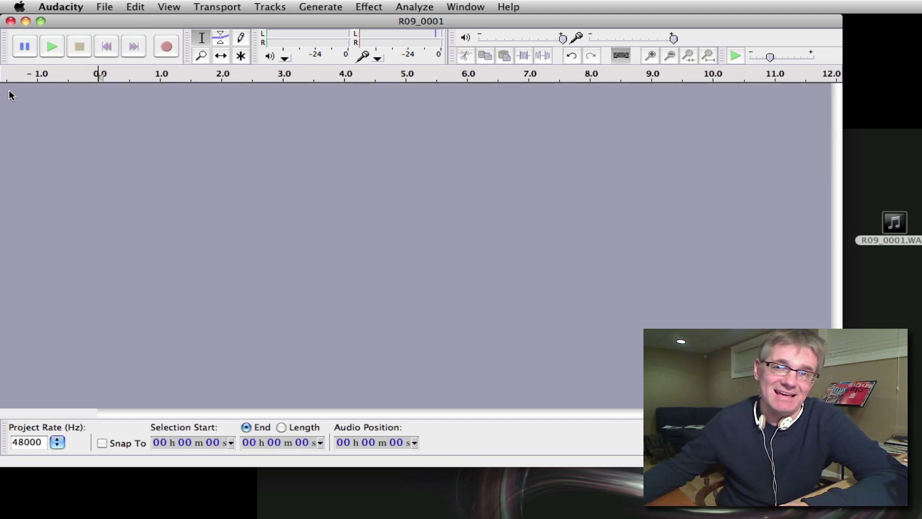
Review the recording channels setting (2, Stereo) in Preferences and discard the changes
{"action": "left_click", "coordinate": [107, 6]}
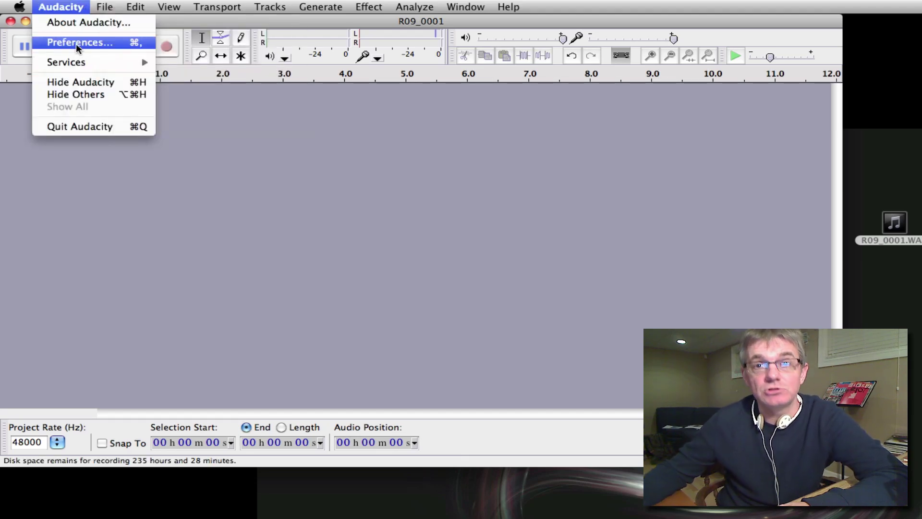
{"action": "left_click", "coordinate": [75, 44]}
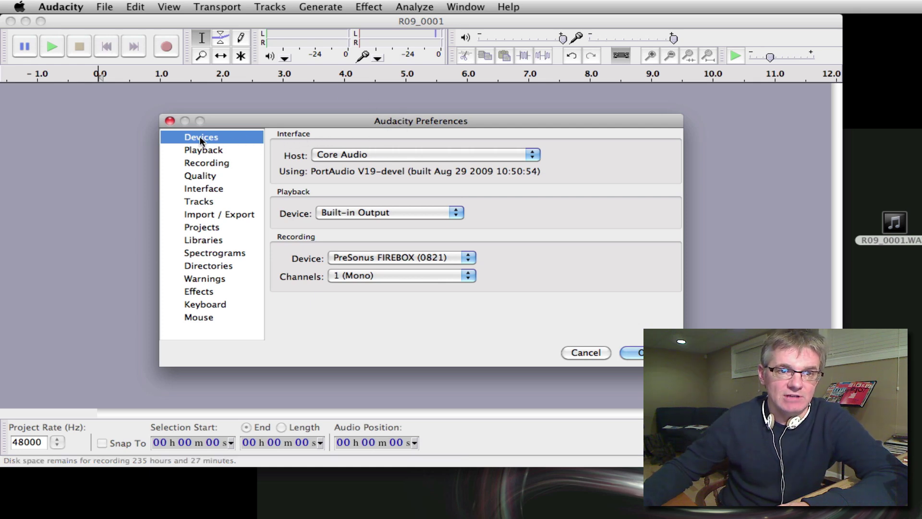
{"action": "left_click", "coordinate": [410, 275]}
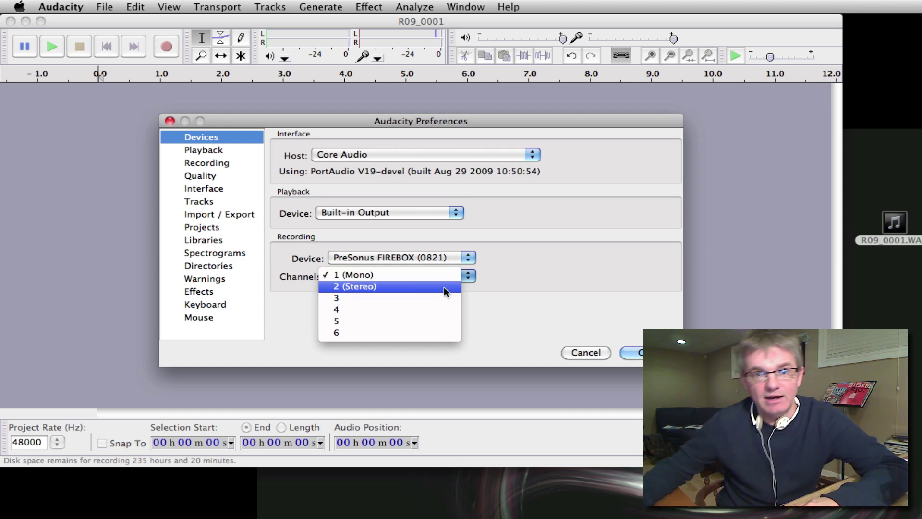
{"action": "left_click", "coordinate": [509, 279]}
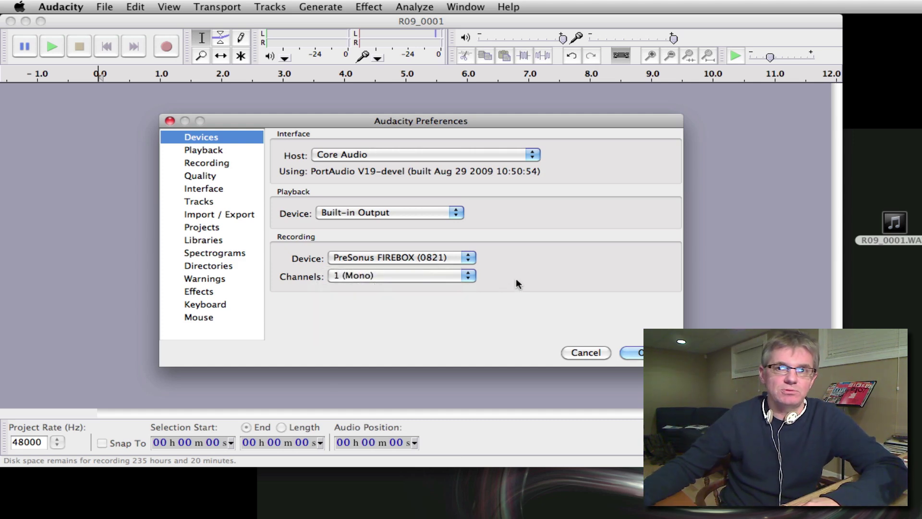
{"action": "left_click", "coordinate": [460, 278]}
{"action": "left_click", "coordinate": [456, 283]}
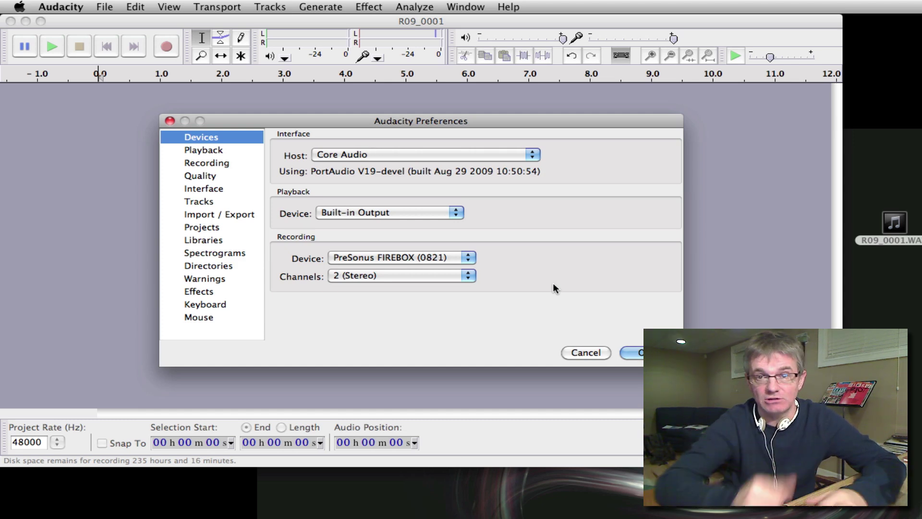
{"action": "left_click", "coordinate": [587, 352]}
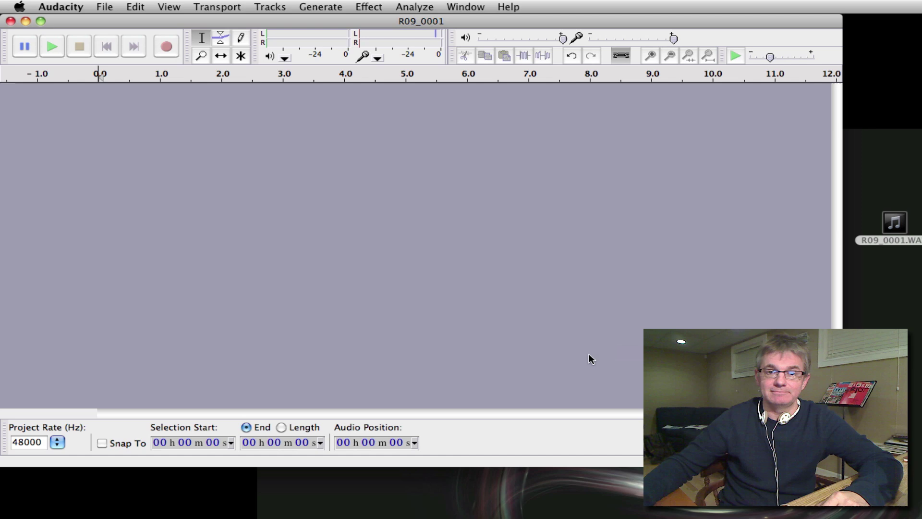
Re-import R09_0001.WAV from the desktop and place the cursor at about 46 seconds
{"action": "left_click", "coordinate": [891, 220]}
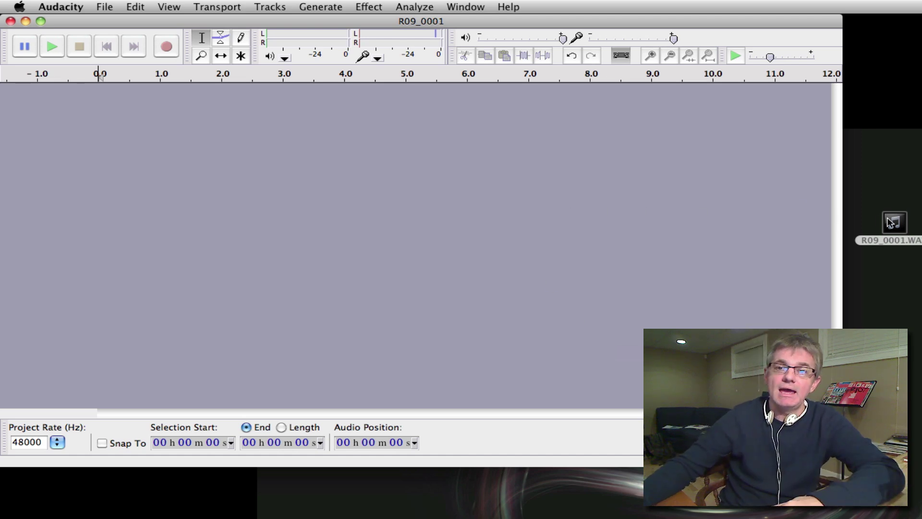
{"action": "left_click_drag", "start_coordinate": [898, 225], "coordinate": [500, 212]}
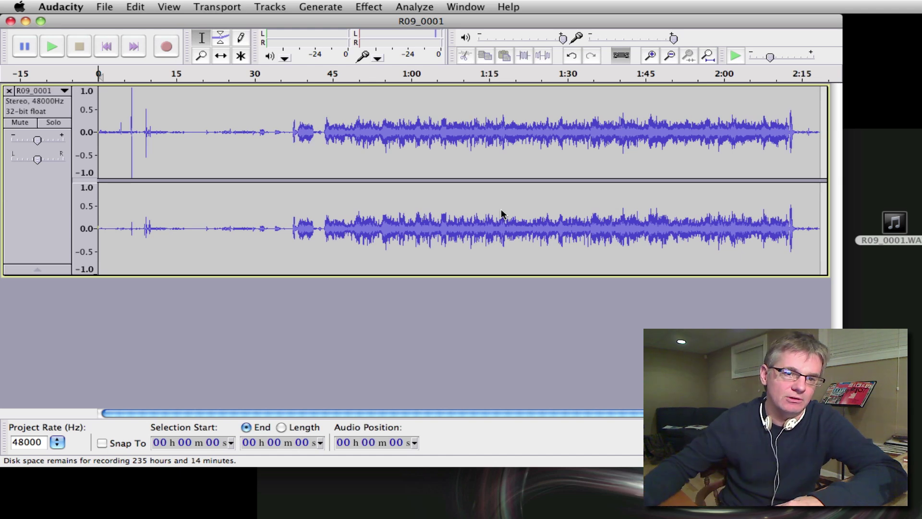
{"action": "left_click", "coordinate": [343, 165]}
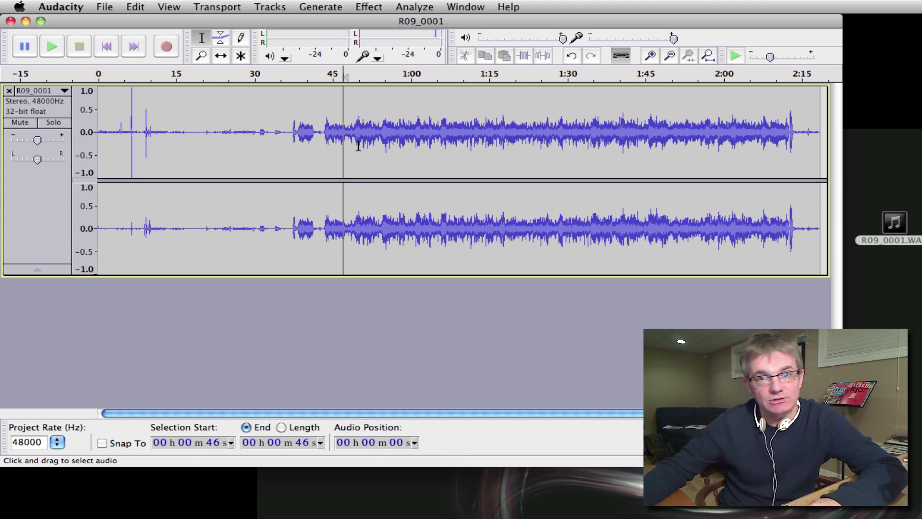
Apply Tracks > Stereo Track to Mono to the R09_0001 track
{"action": "left_click", "coordinate": [266, 7]}
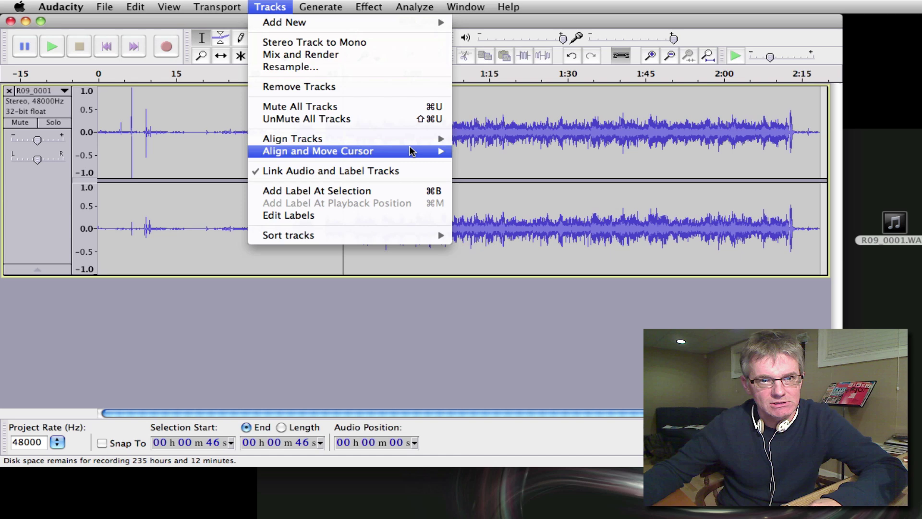
{"action": "left_click", "coordinate": [530, 294]}
{"action": "left_click", "coordinate": [332, 7]}
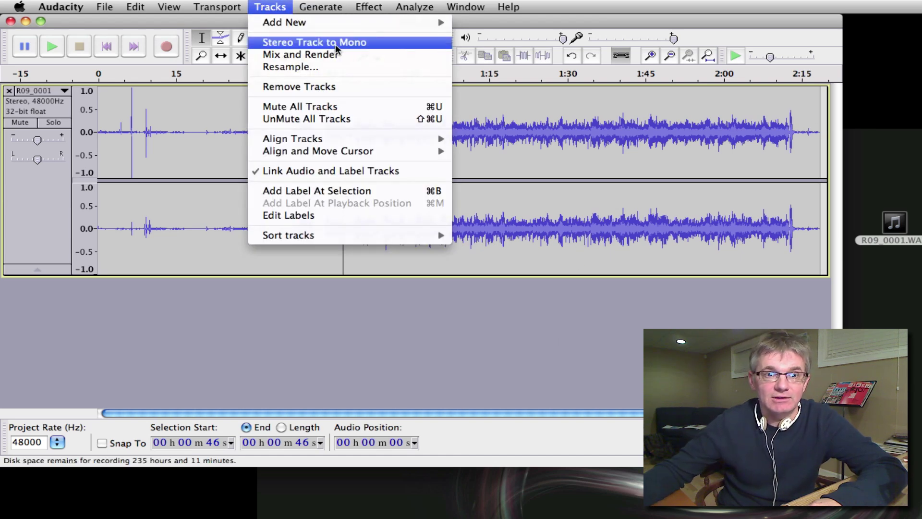
{"action": "left_click", "coordinate": [381, 42]}
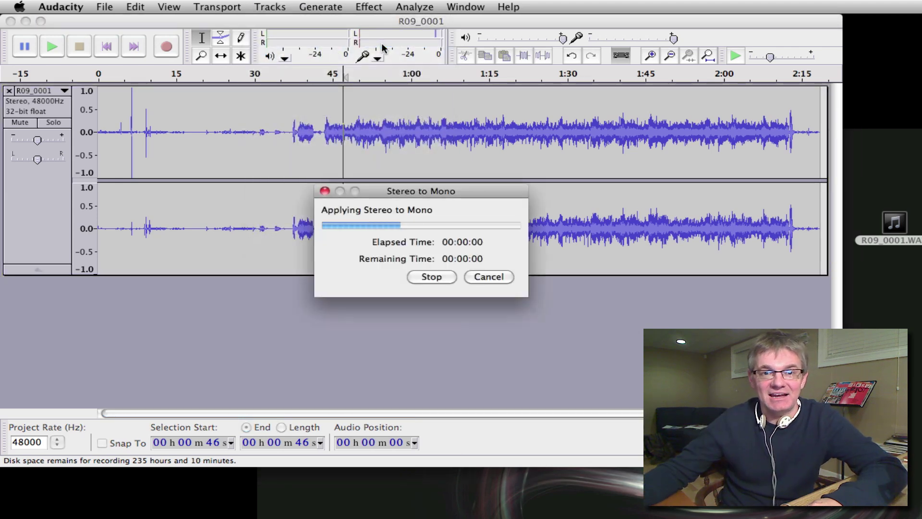